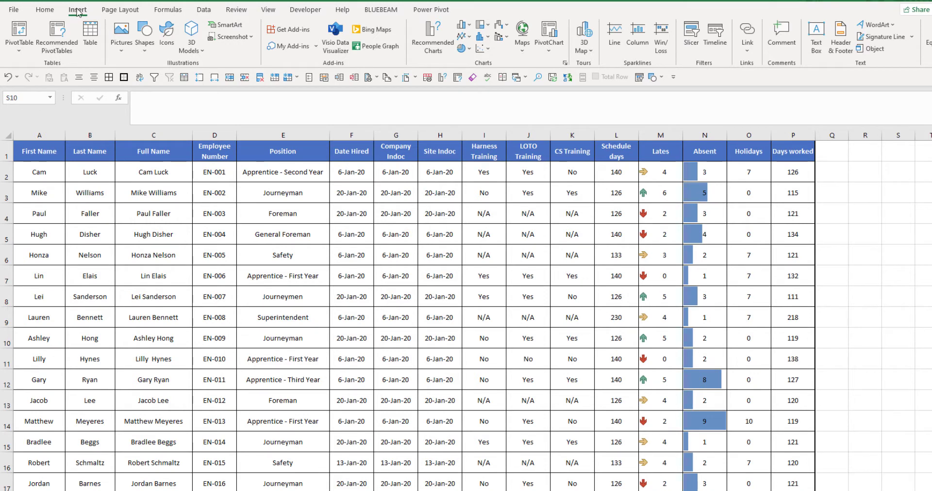
- Insert the Beard Power Inc.jpg logo picture from this device
left_click(124, 49)
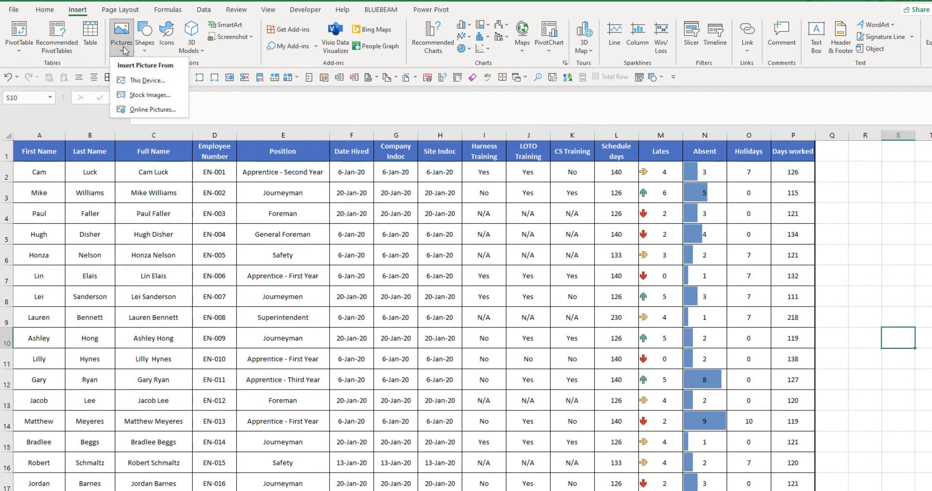
left_click(137, 84)
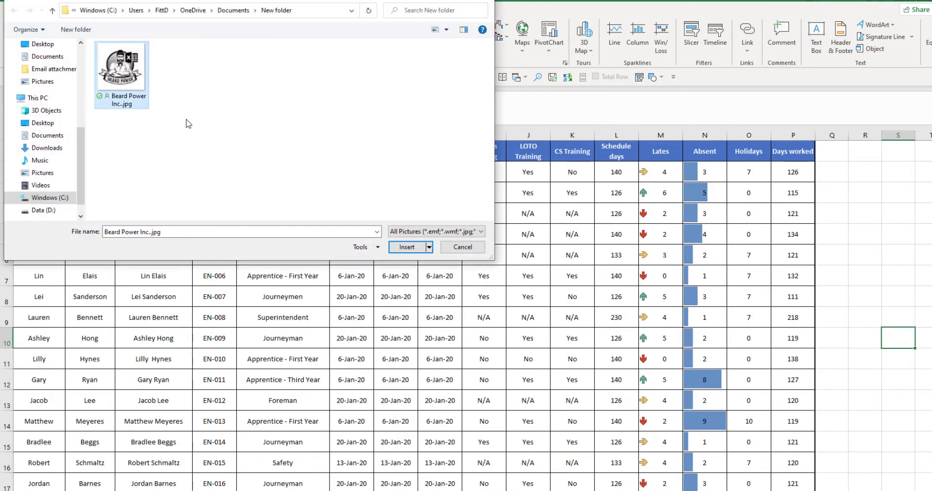
left_click(407, 247)
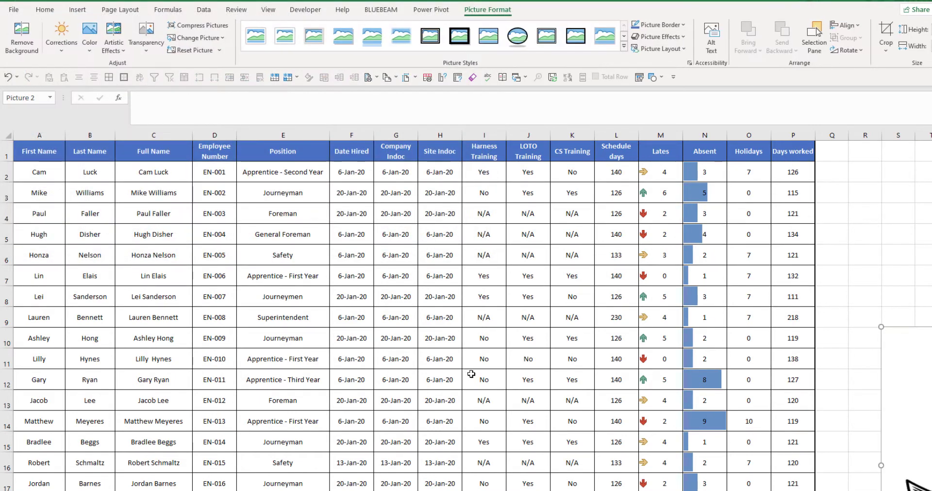
- Drag and enlarge the logo so it covers most of the employee table
left_click_drag(913, 424, 269, 379)
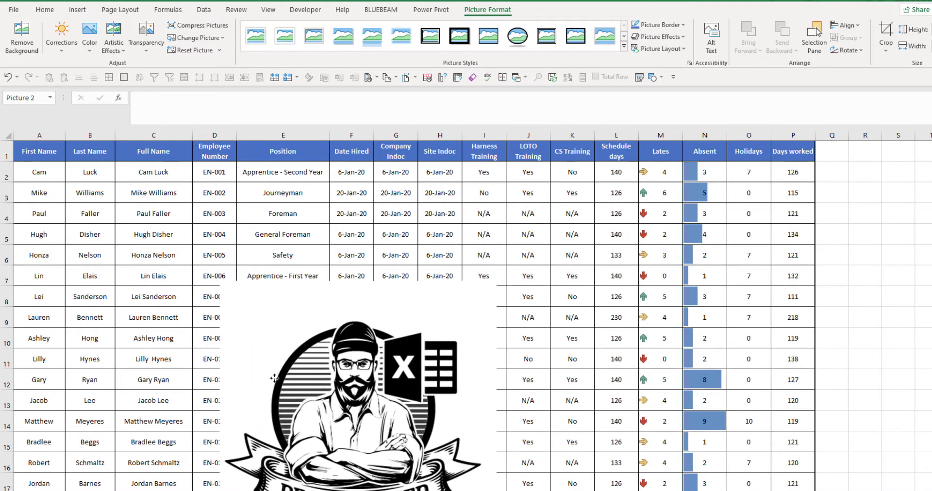
scroll(272, 374, "down", 3)
scroll(272, 373, "up", 3)
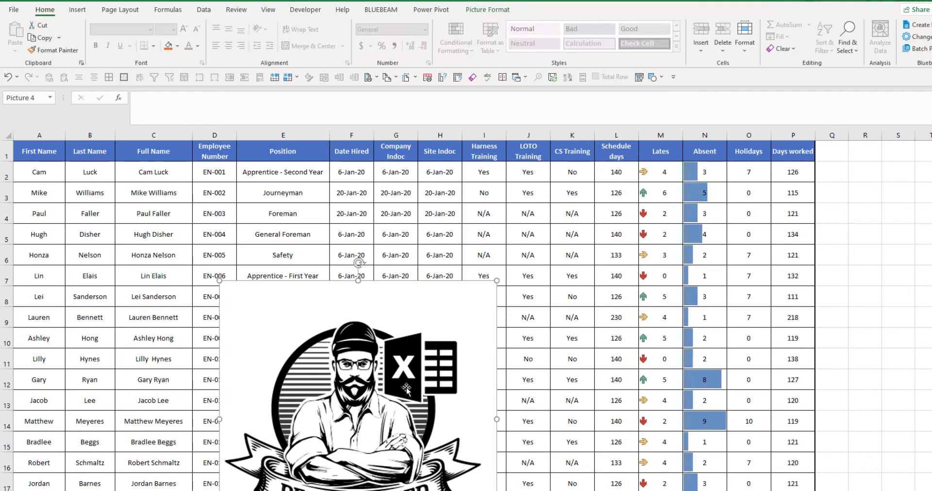
left_click_drag(495, 281, 608, 219)
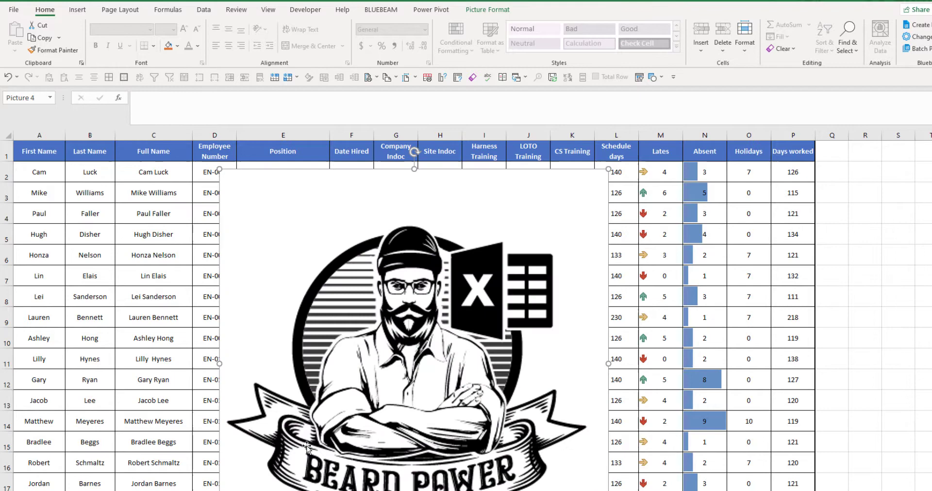
scroll(306, 437, "down", 3)
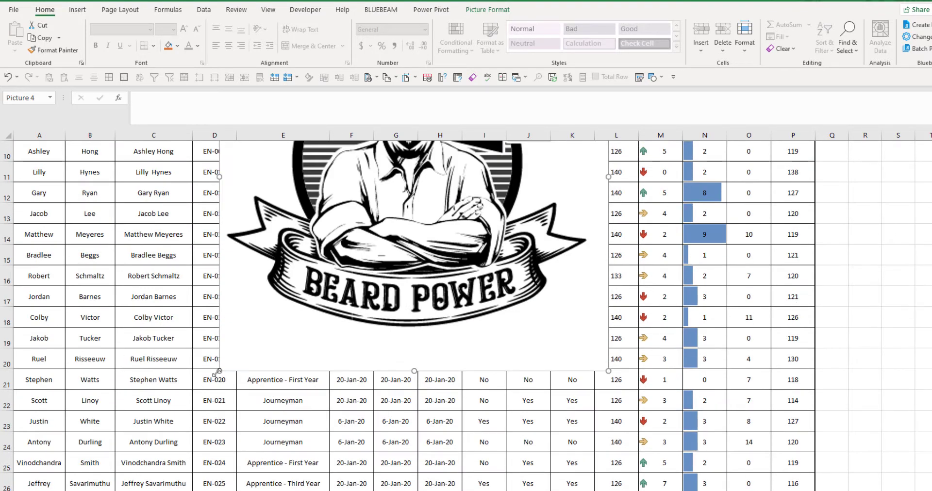
left_click_drag(221, 373, 100, 453)
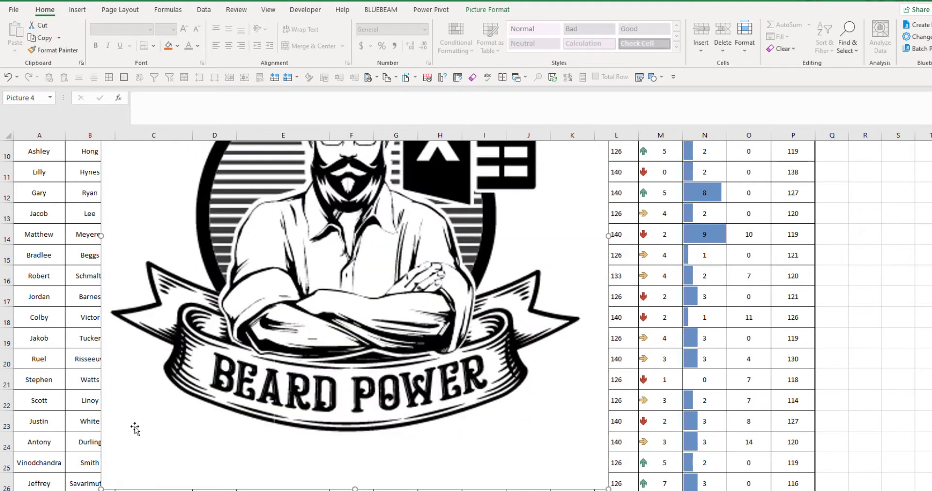
left_click_drag(302, 311, 324, 321)
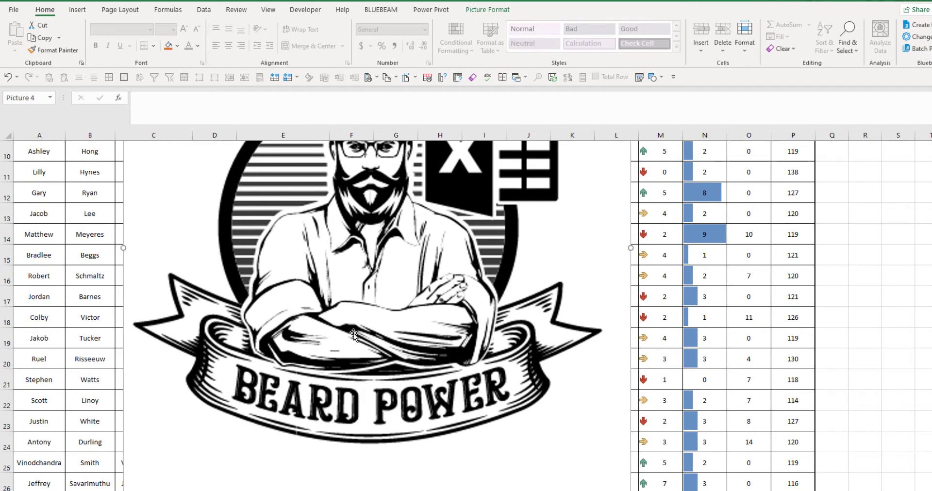
scroll(354, 335, "up", 3)
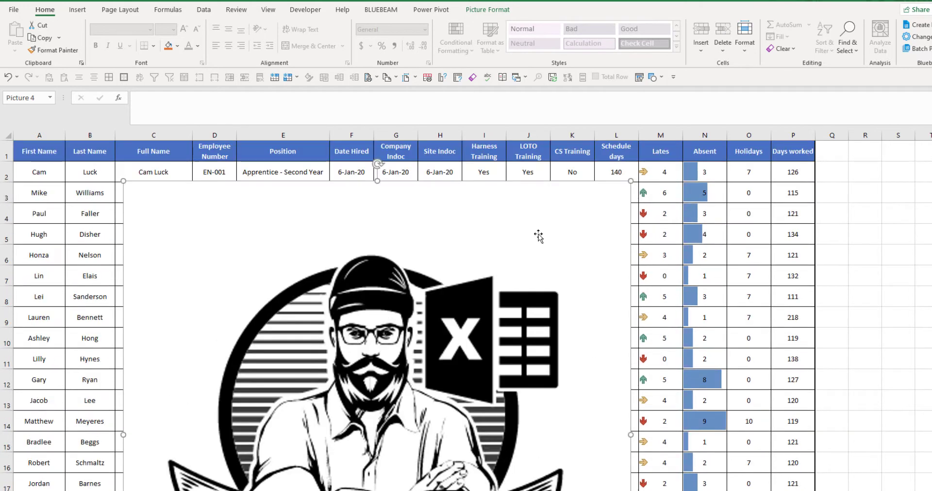
- Apply the 65% transparency preset to the logo, then deselect it
left_click(499, 13)
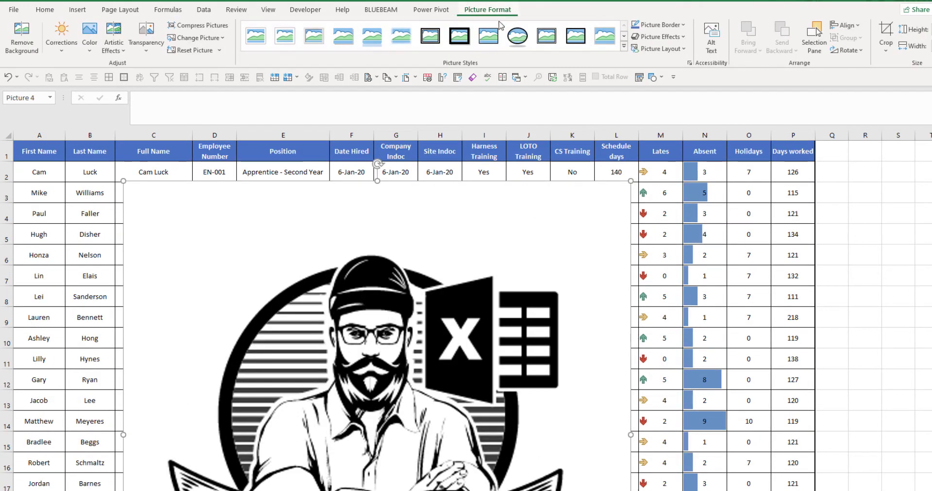
left_click(156, 47)
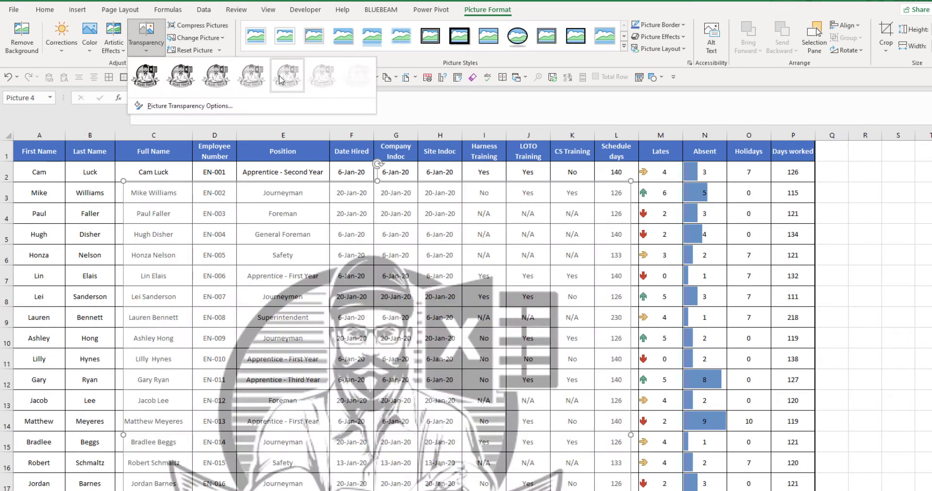
left_click(281, 79)
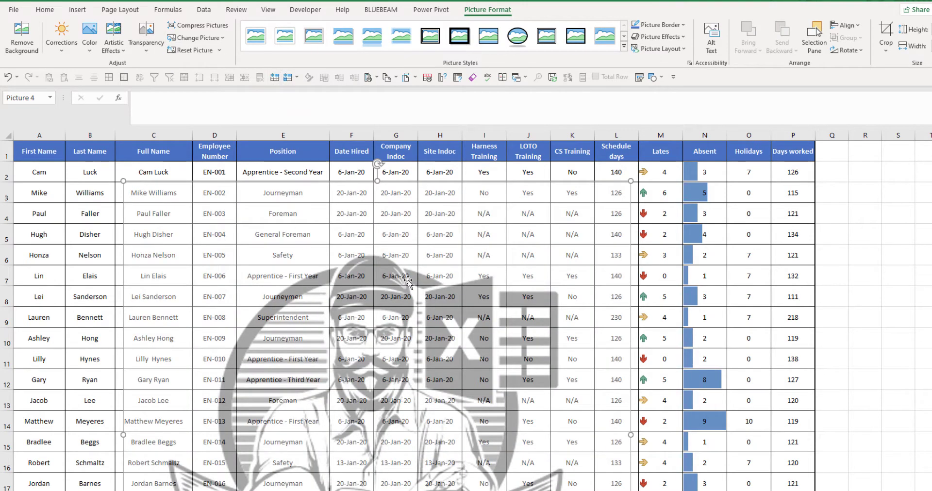
left_click(885, 339)
scroll(387, 300, "down", 4)
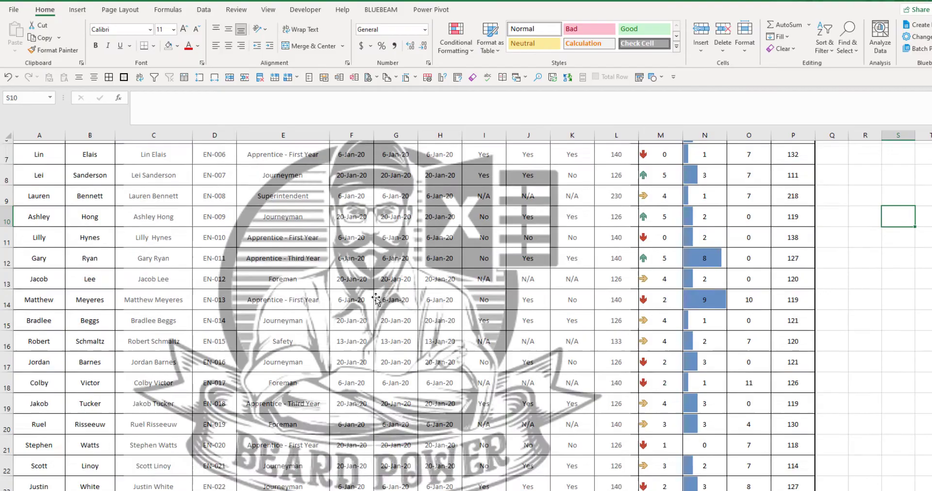
- Check the sheet in print preview with Ctrl+P, then return to the worksheet
scroll(387, 300, "up", 4)
key("ctrl+p")
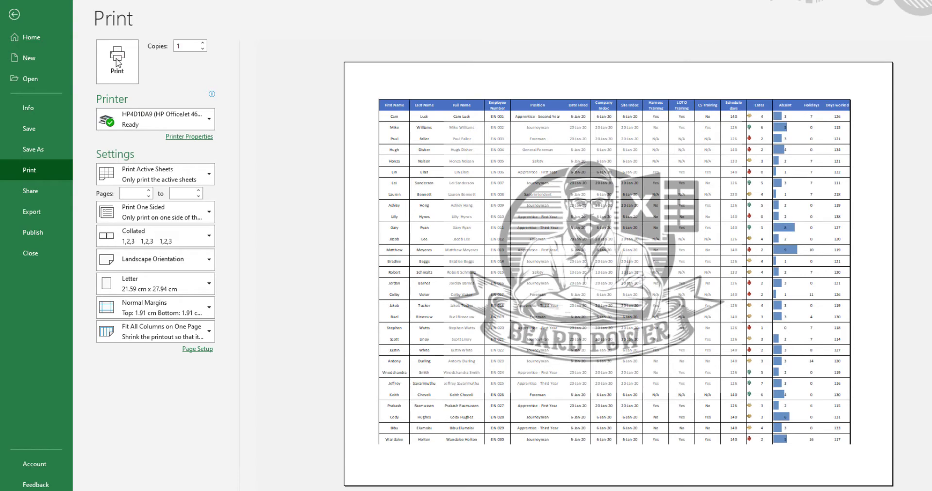
left_click(15, 18)
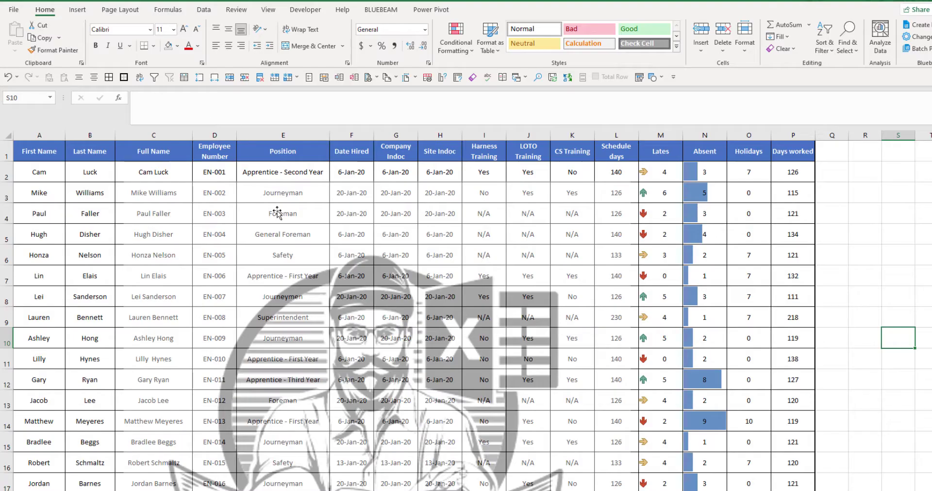
- Move the faded logo slightly lower over the table
scroll(360, 318, "down", 1)
scroll(360, 318, "down", 2)
left_click(367, 307)
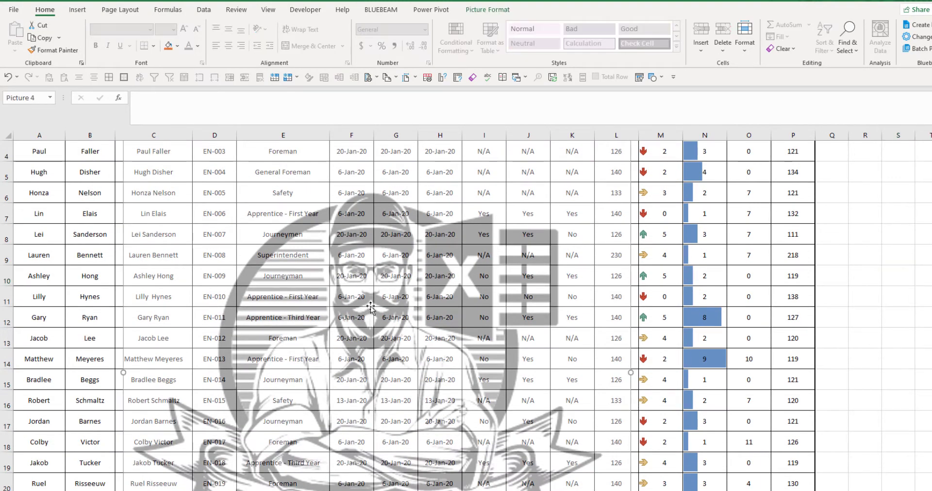
left_click_drag(392, 302, 394, 350)
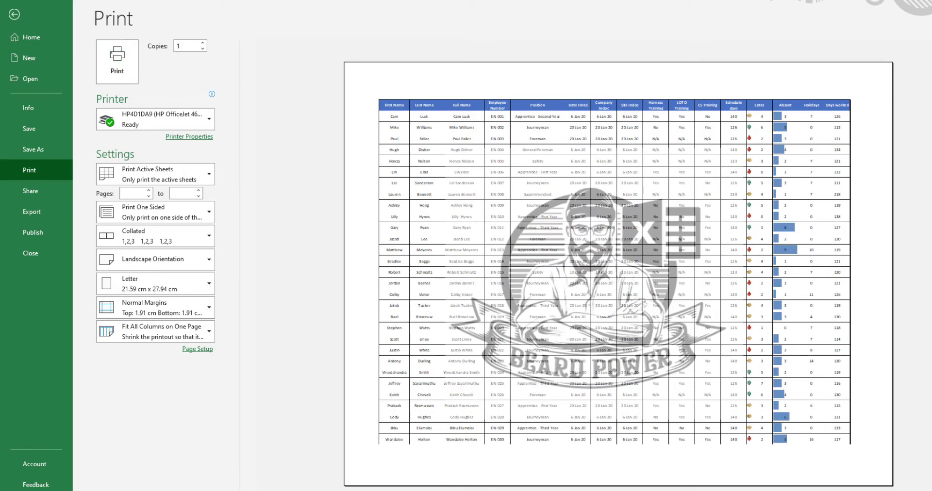
scroll(532, 301, "down", 1)
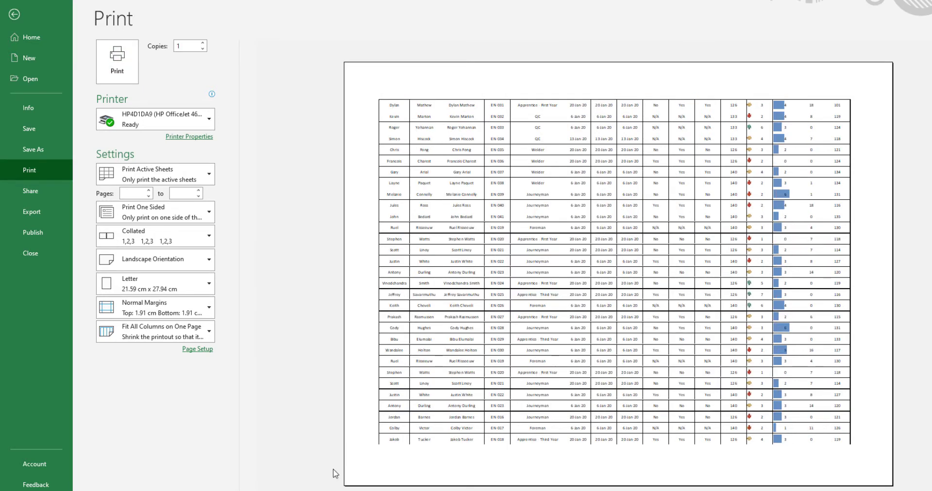
scroll(583, 373, "up", 1)
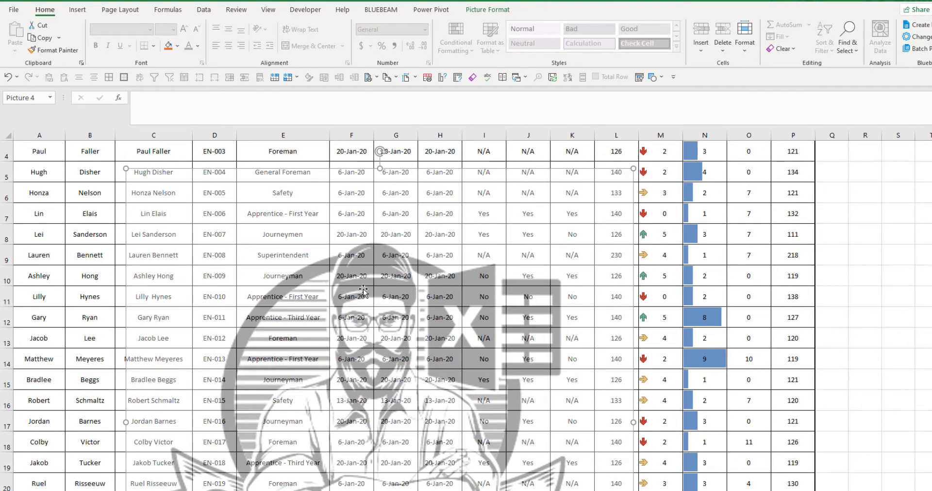
- Delete the floating logo, switch to Page Layout view, and edit the centre header section
key("Delete")
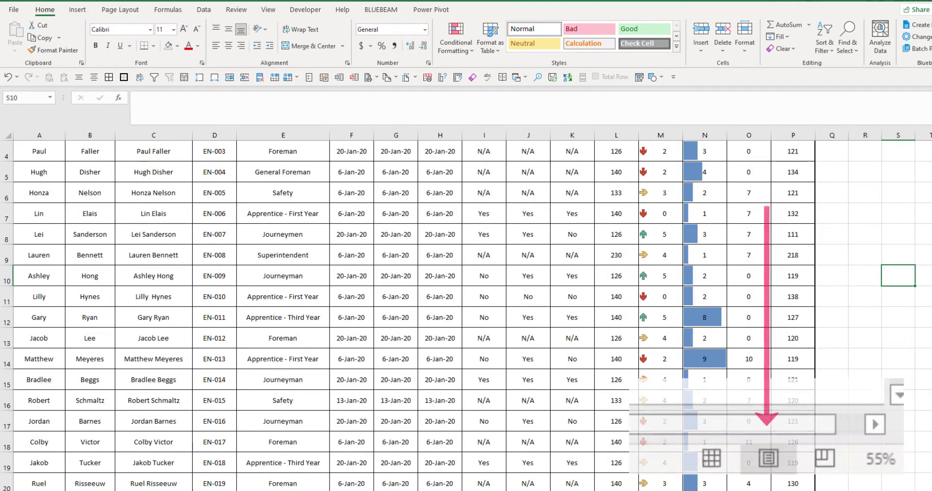
left_click(769, 490)
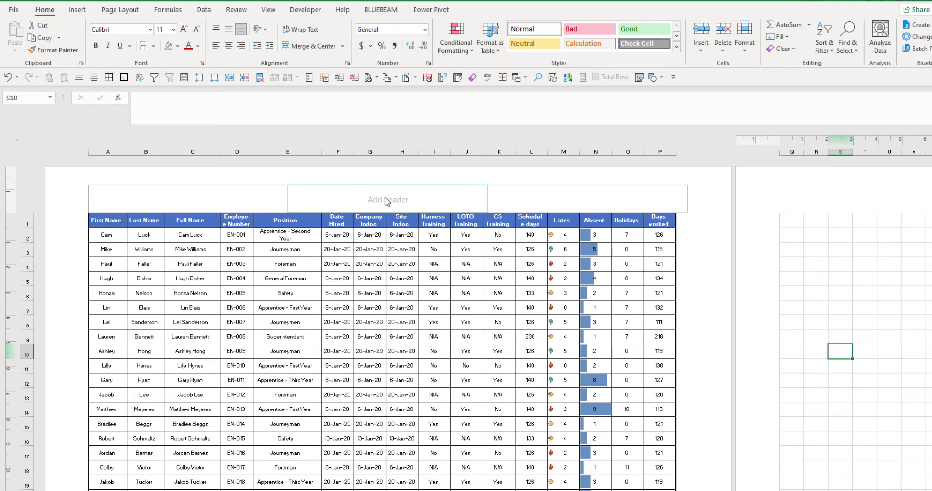
left_click(387, 203)
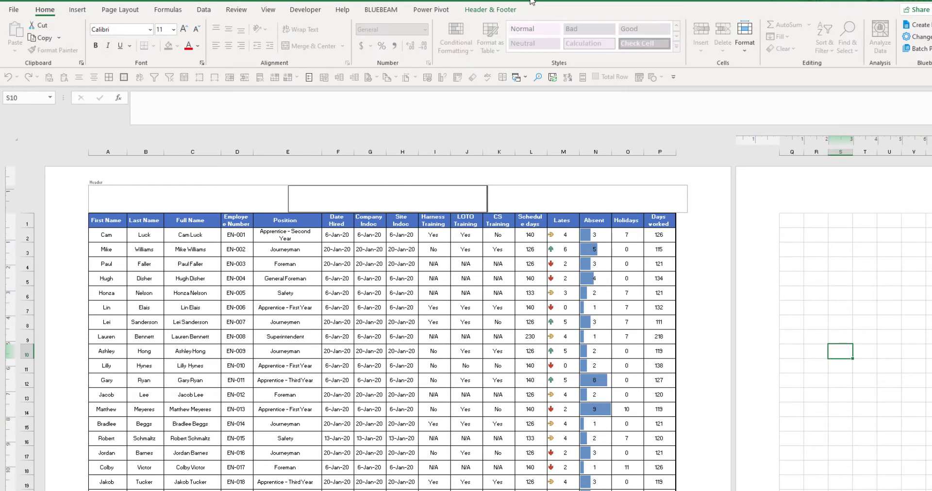
- Insert Beard Power Inc..jpg from a file into the centre header as &[Picture]
left_click(495, 12)
left_click(232, 36)
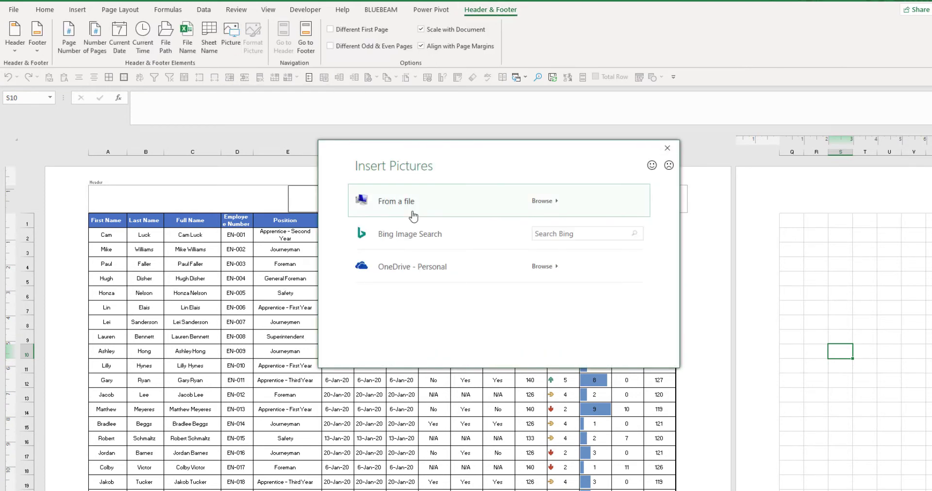
left_click(383, 210)
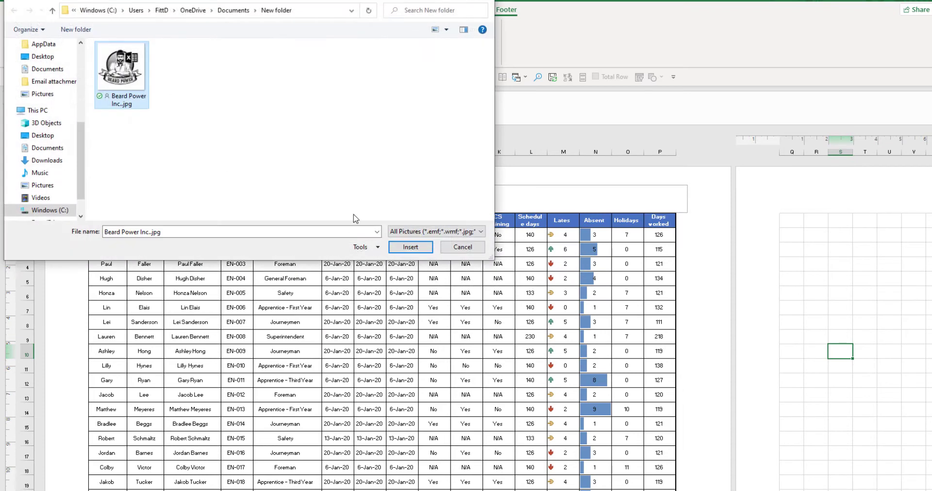
left_click(409, 247)
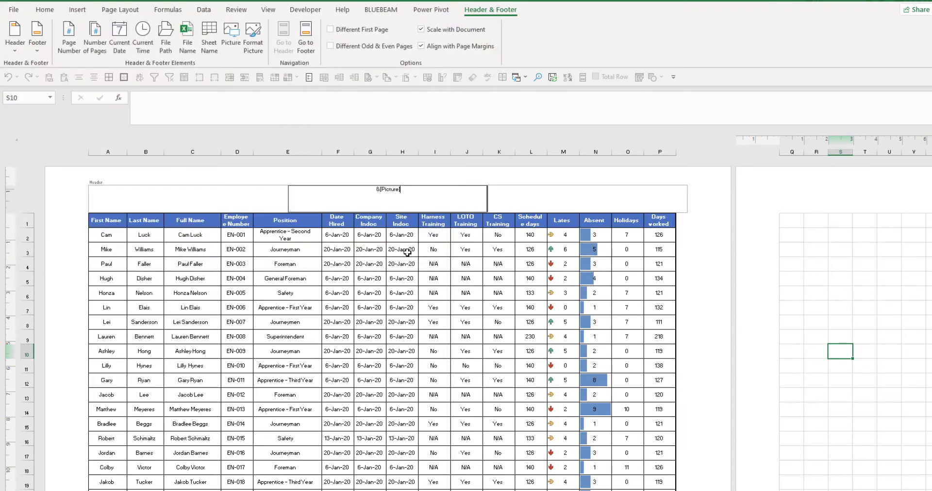
left_click(407, 252)
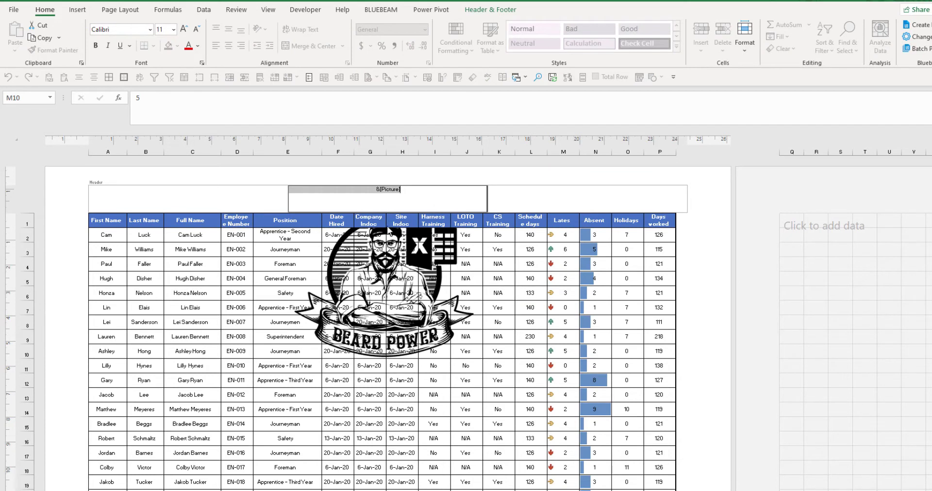
- Set the header picture's height to 25 cm in Format Picture
left_click(414, 196)
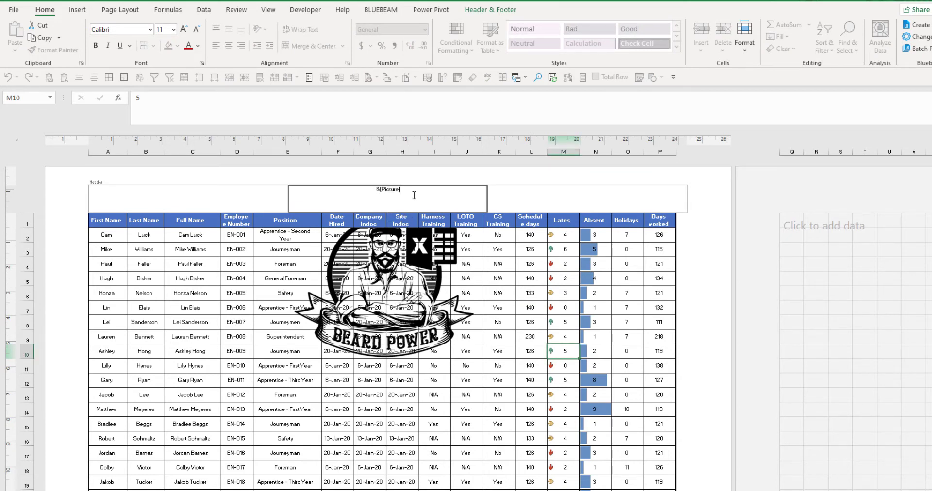
left_click(483, 12)
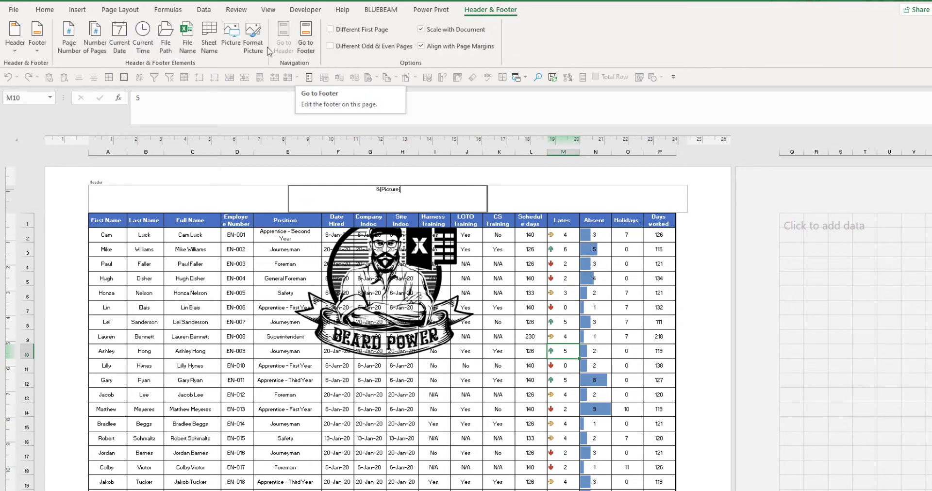
left_click(253, 44)
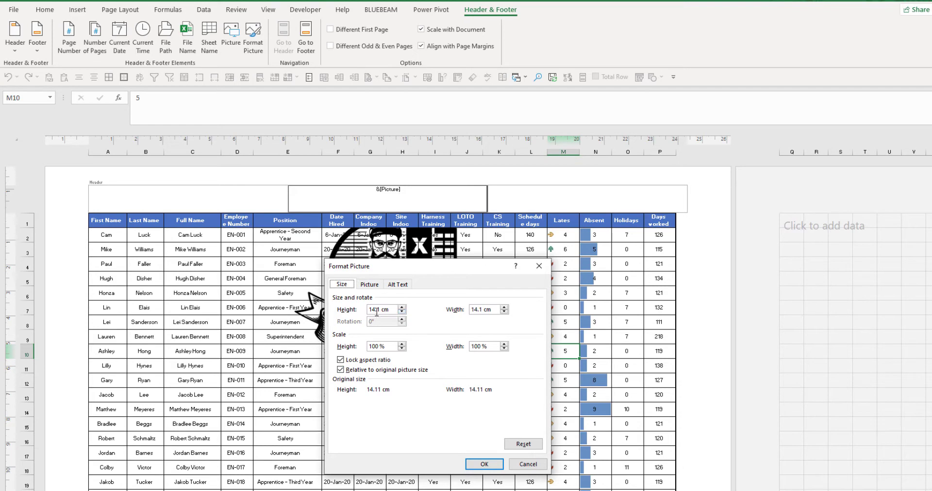
left_click_drag(380, 312, 369, 316)
left_click(479, 463)
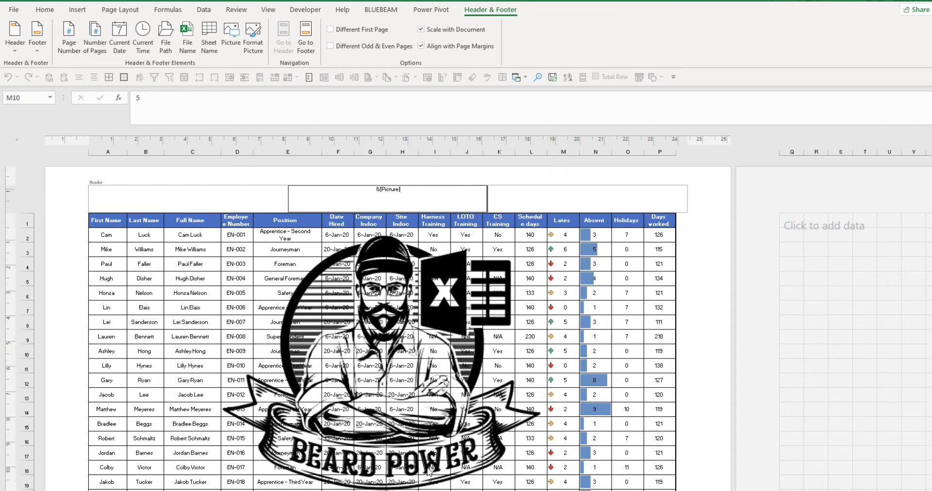
- Set the header picture's colour to Washout and leave the header
left_click(262, 47)
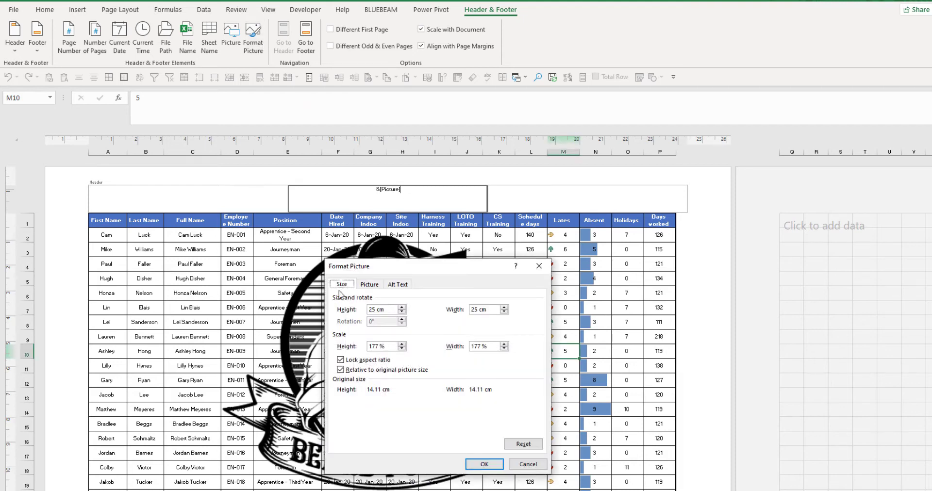
left_click(369, 285)
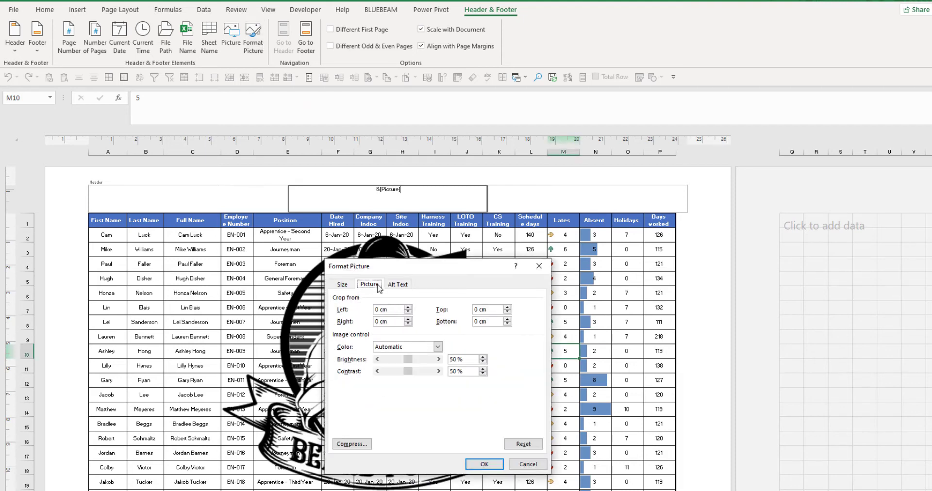
left_click(441, 347)
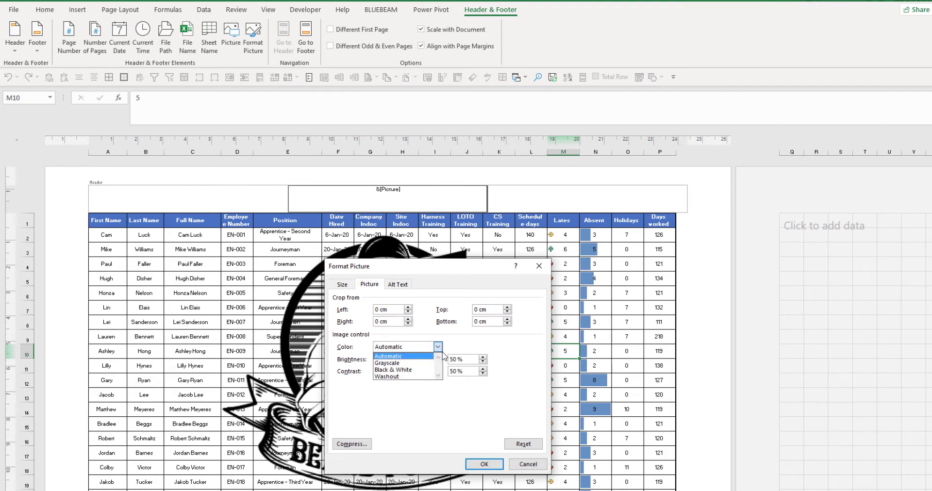
left_click(420, 377)
left_click(488, 464)
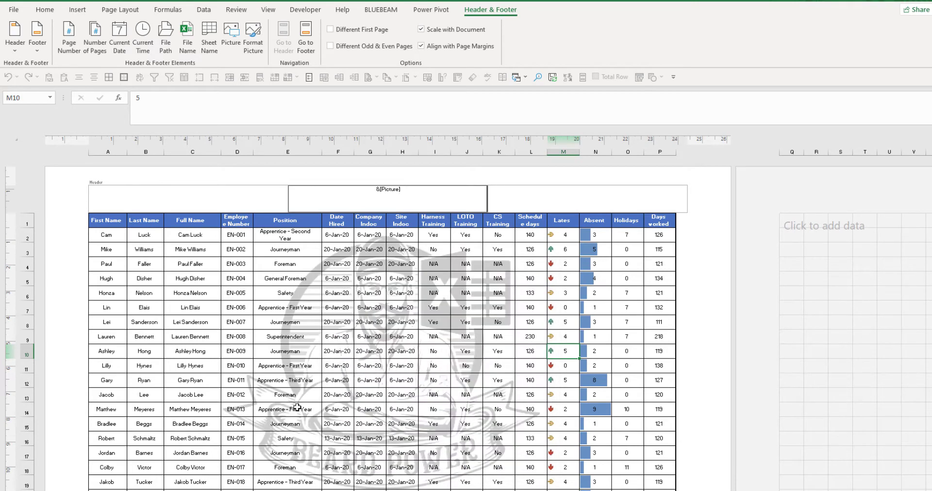
left_click(370, 293)
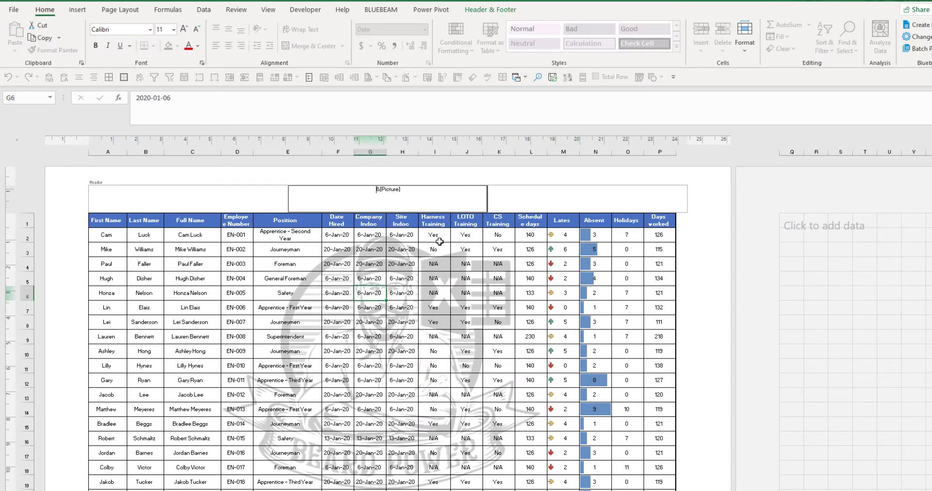
- Add blank lines before &[Picture] in the centre header to lower the watermark
key("Return")
key("Return")
key("Return")
key("Return")
key("Return")
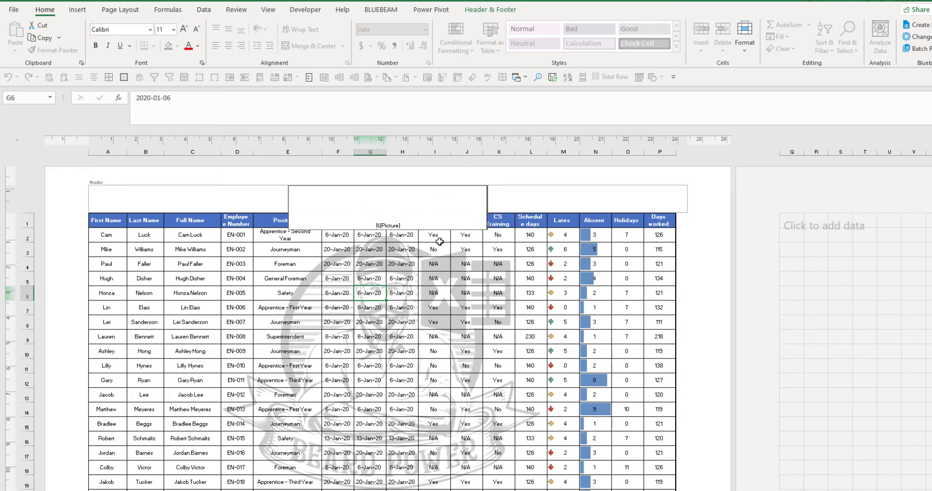
key("Return")
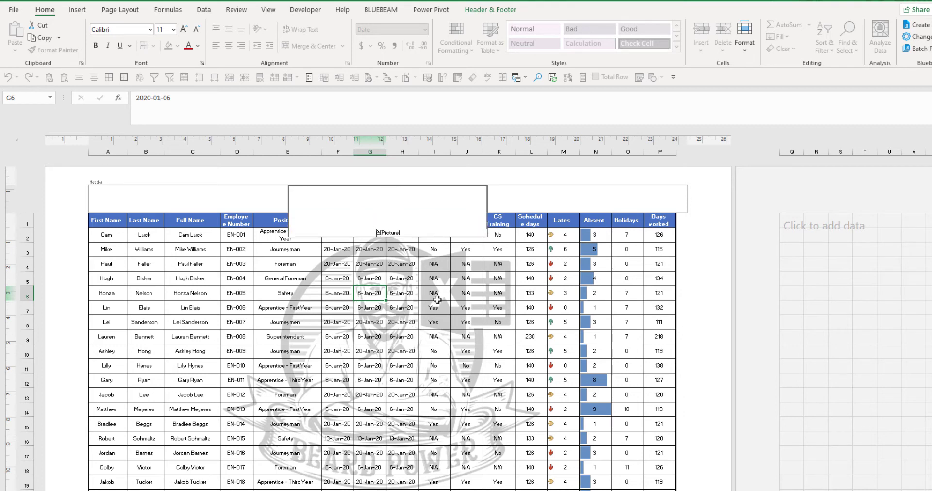
left_click(562, 352)
scroll(558, 352, "down", 5)
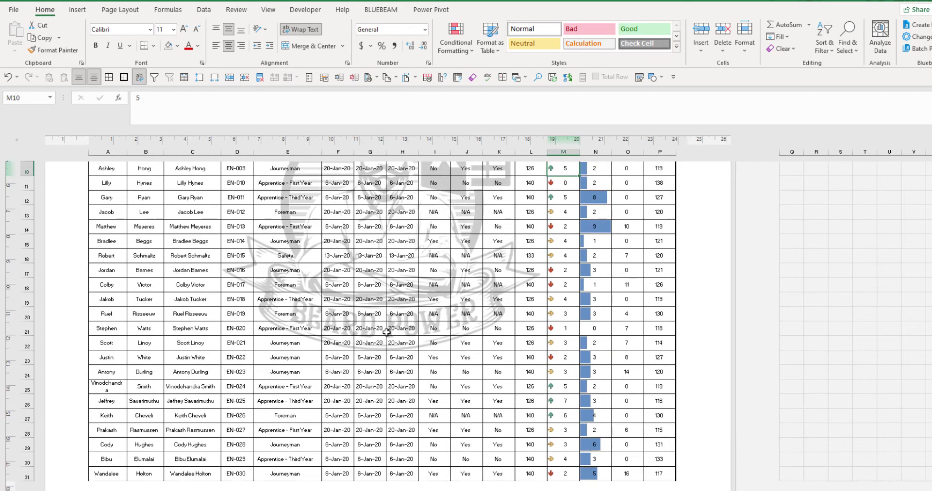
scroll(387, 330, "up", 5)
left_click(393, 212)
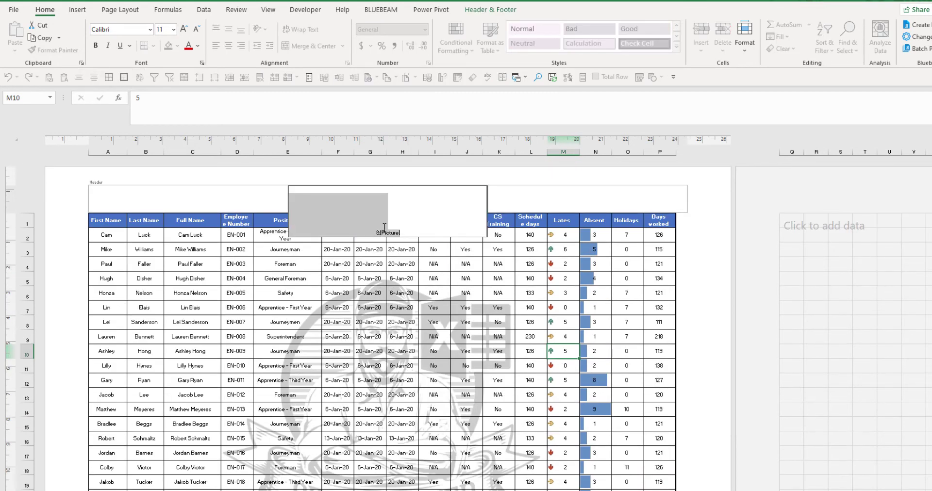
left_click(368, 230)
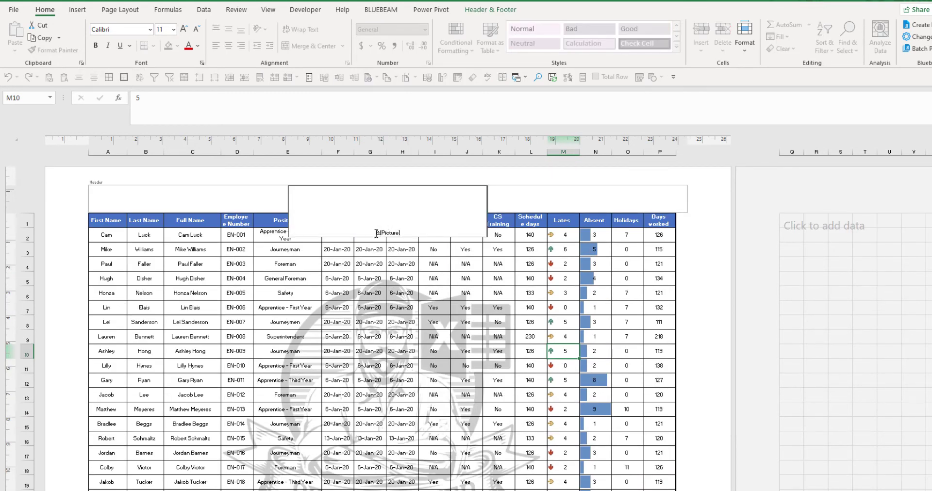
key("Return")
key("Return")
key("Return")
key("Return")
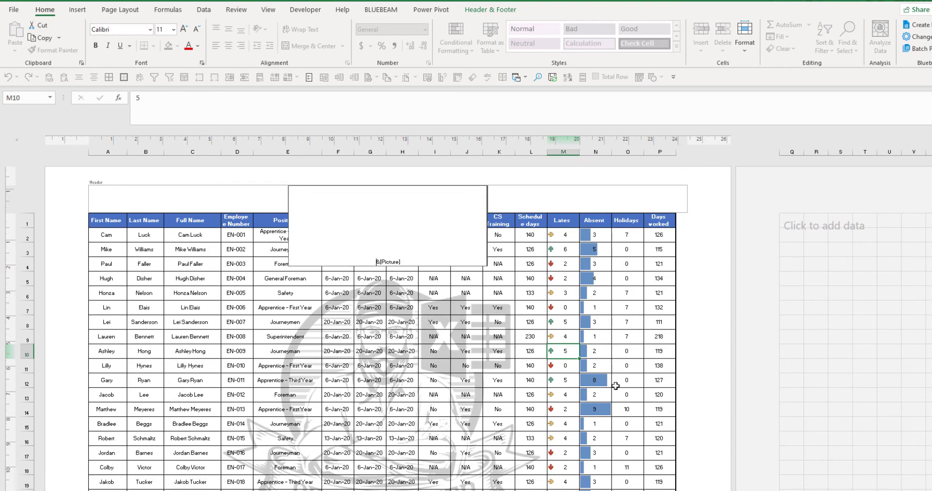
left_click(615, 386)
scroll(504, 375, "down", 2)
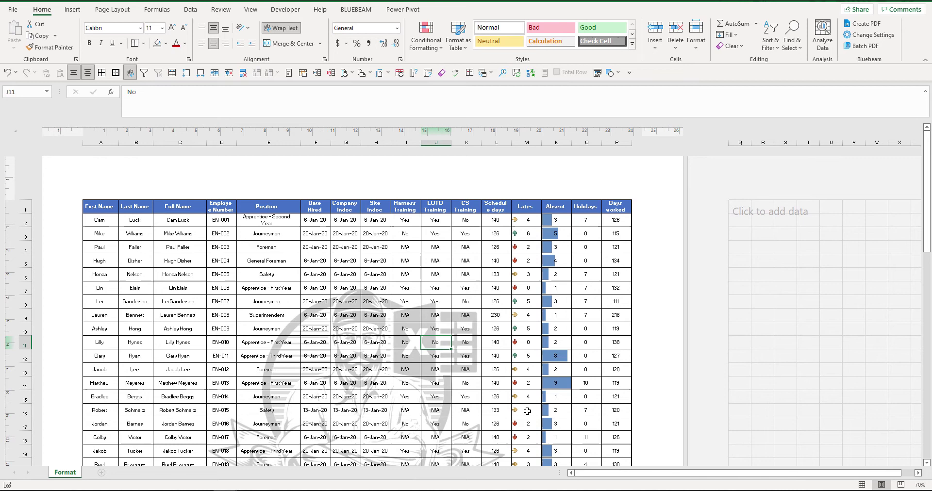
key("ctrl+p")
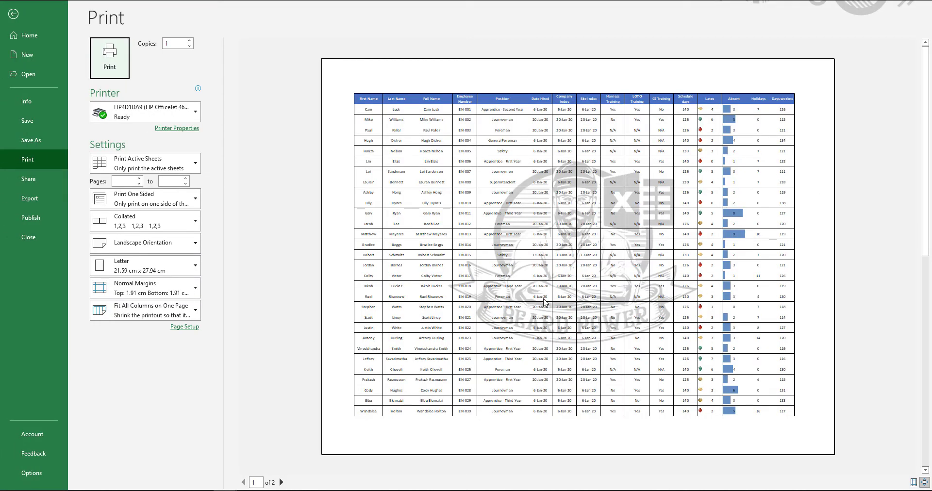
left_click(282, 482)
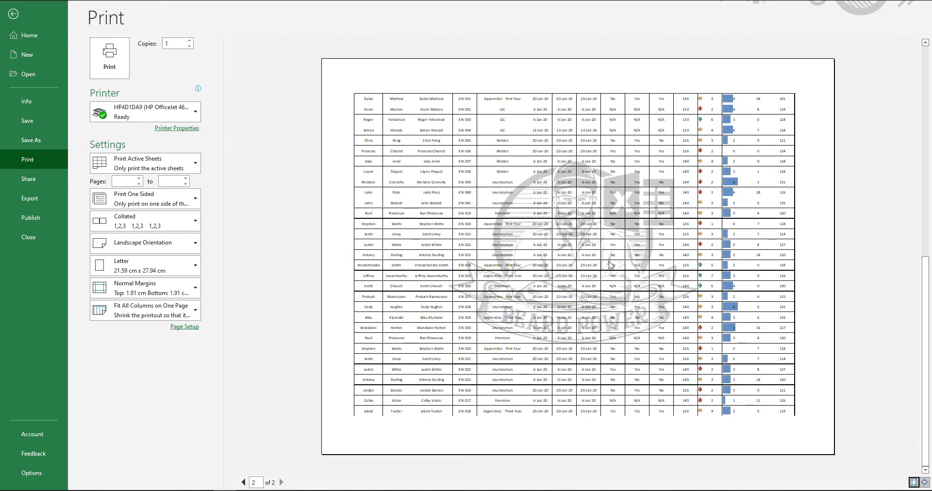